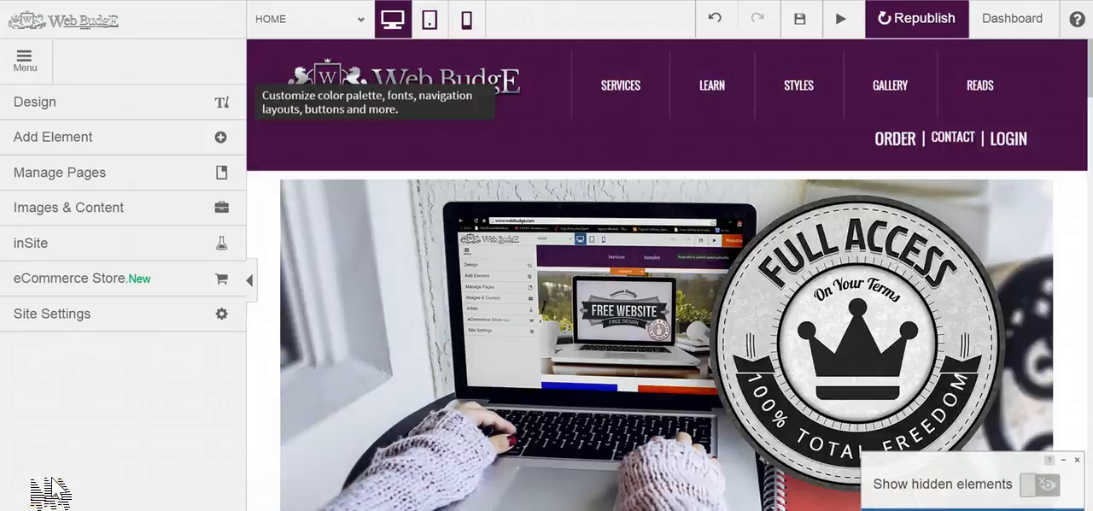
Step: Look through the inSite templates and examine the First-Time Visitor template with its similar inSites
{"action": "left_click", "coordinate": [51, 246]}
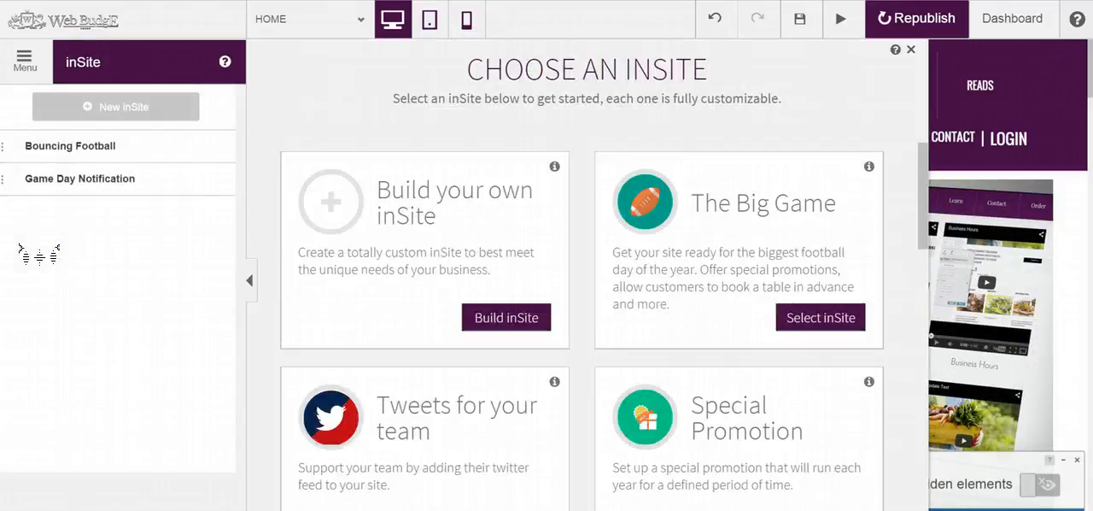
{"action": "scroll", "coordinate": [351, 332], "scroll_direction": "down", "scroll_amount": 7}
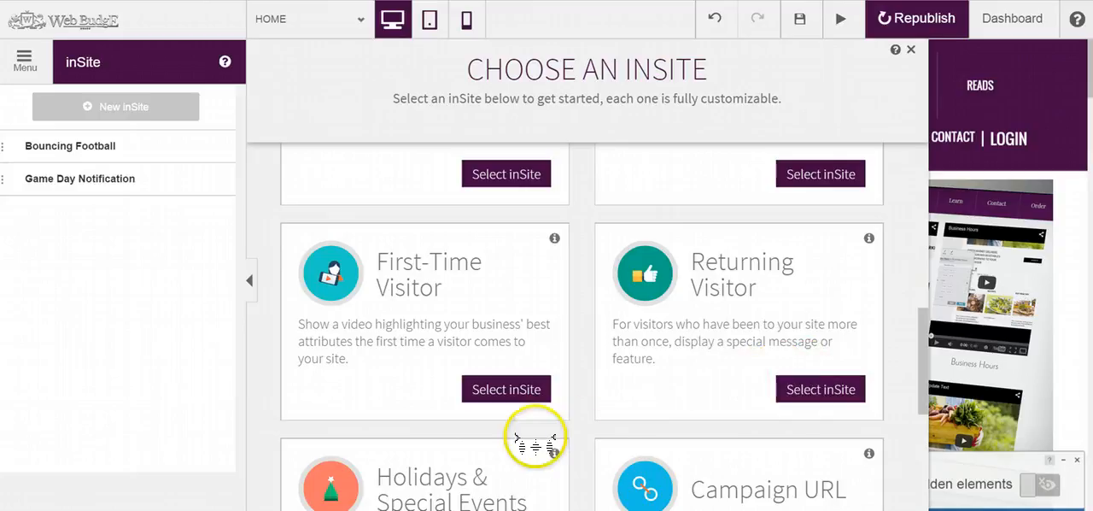
{"action": "left_click", "coordinate": [515, 389]}
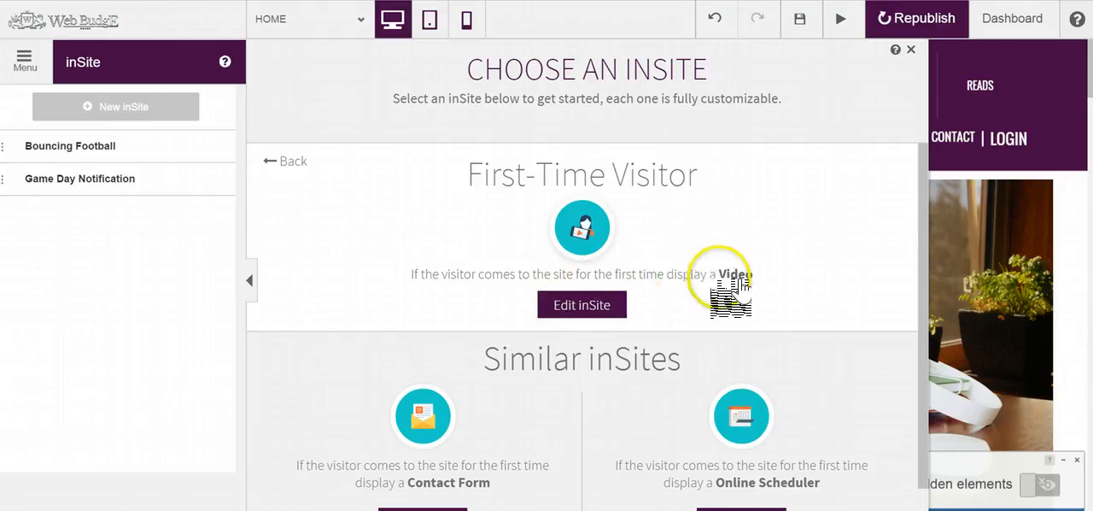
{"action": "scroll", "coordinate": [314, 321], "scroll_direction": "down", "scroll_amount": 1}
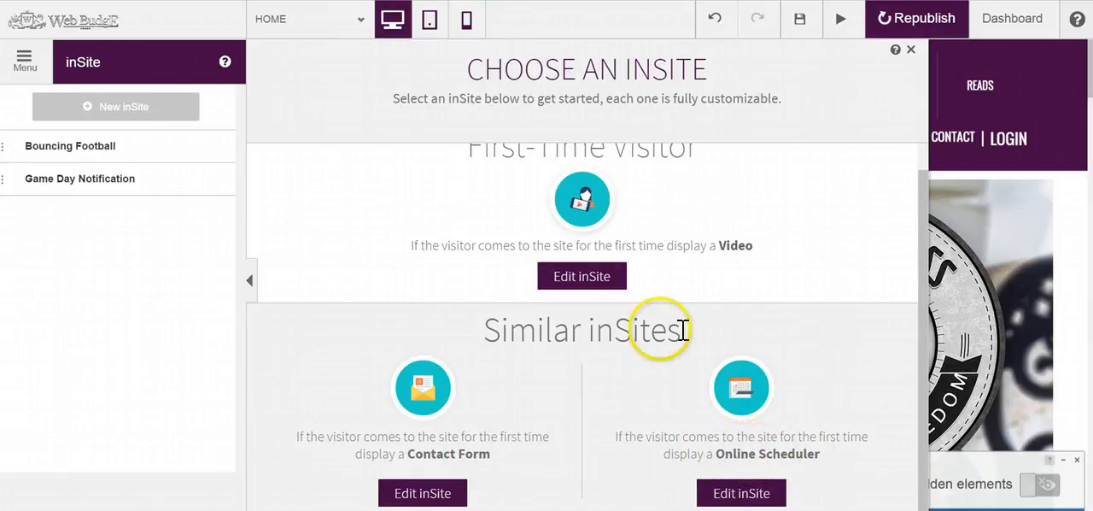
{"action": "left_click", "coordinate": [24, 60]}
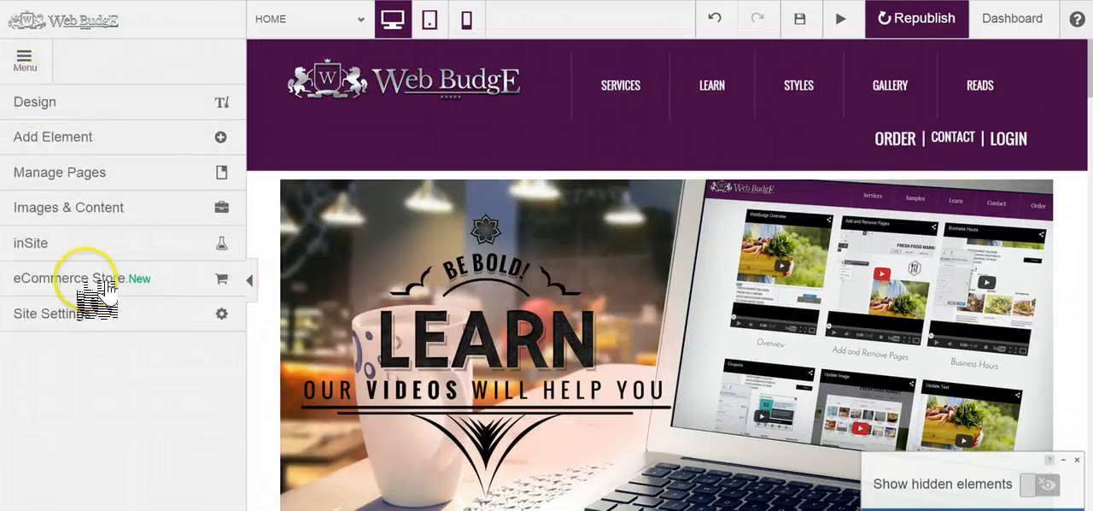
Step: Start a new inSite from the Returning Visitor template with the Follow Us On Facebook action
{"action": "left_click", "coordinate": [139, 239]}
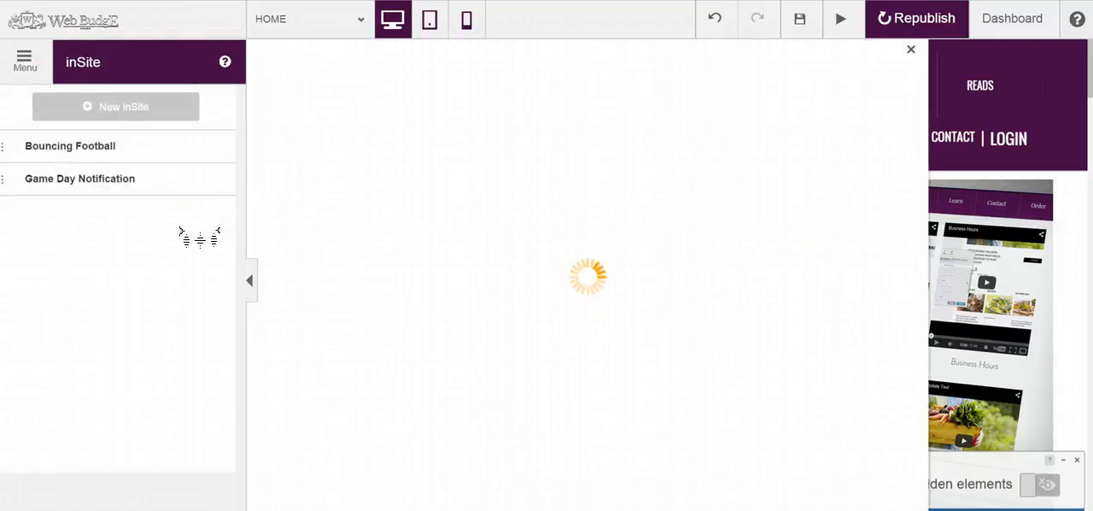
{"action": "scroll", "coordinate": [341, 278], "scroll_direction": "down", "scroll_amount": 6}
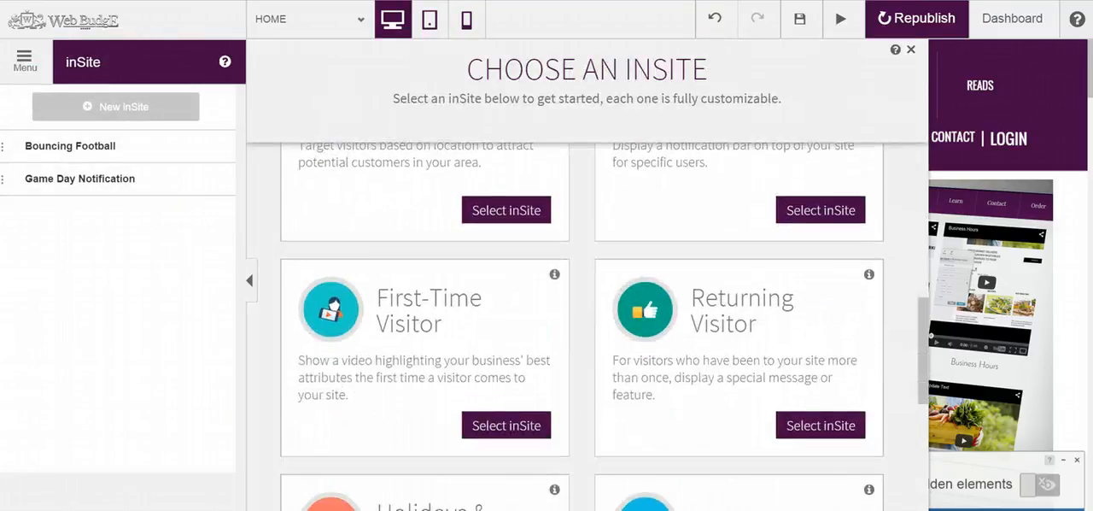
{"action": "left_click", "coordinate": [807, 425]}
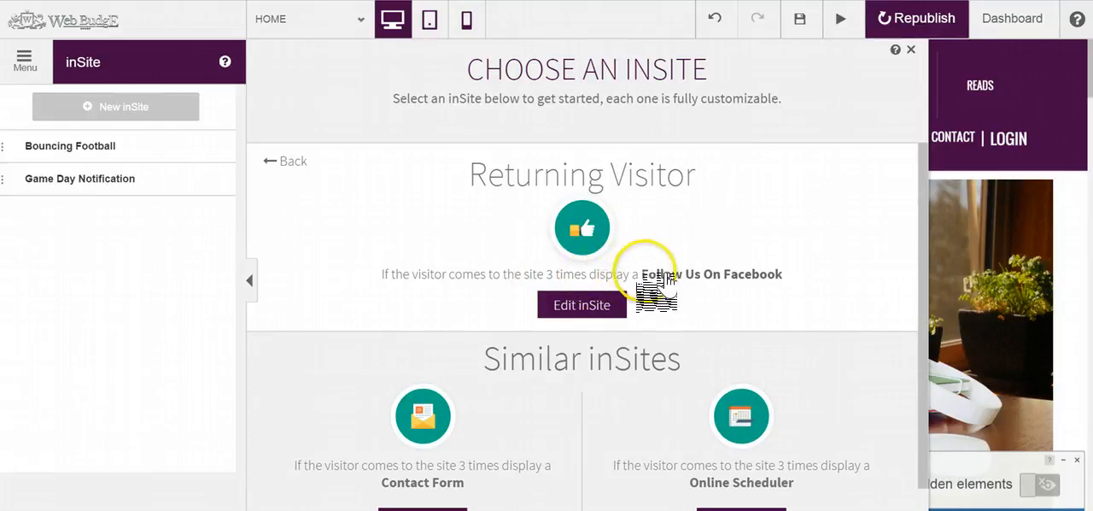
{"action": "scroll", "coordinate": [320, 376], "scroll_direction": "down", "scroll_amount": 1}
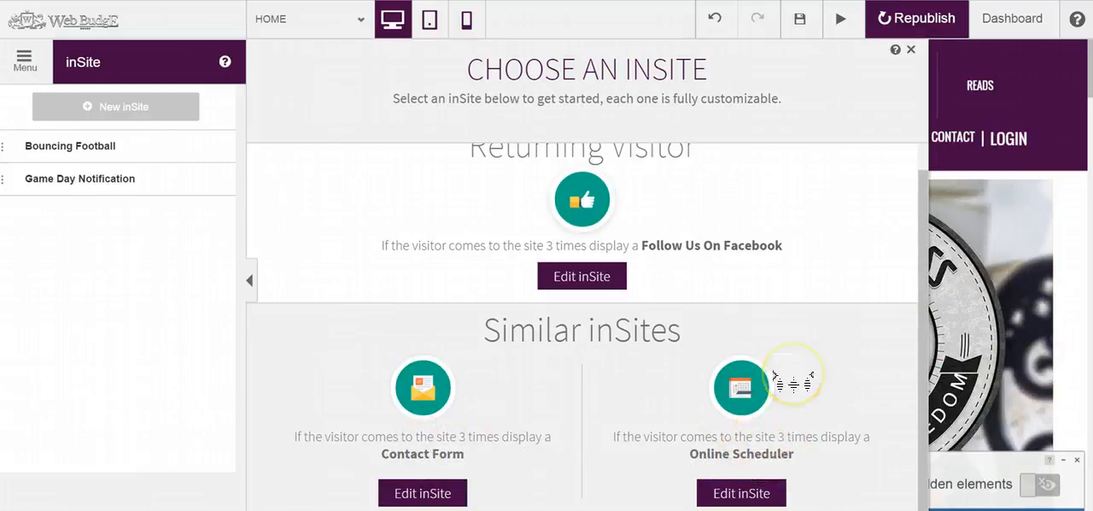
{"action": "scroll", "coordinate": [282, 313], "scroll_direction": "up", "scroll_amount": 1}
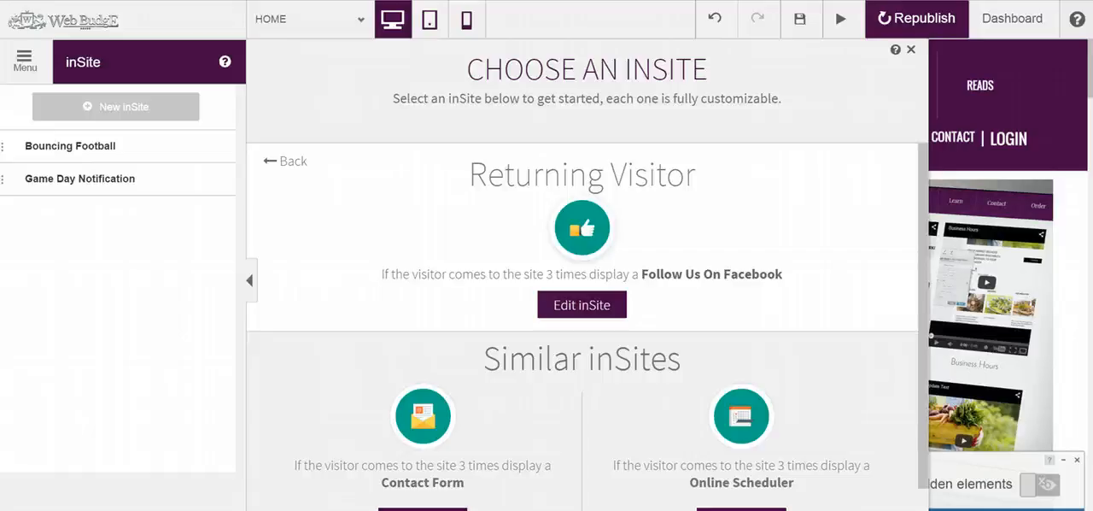
{"action": "left_click", "coordinate": [579, 306]}
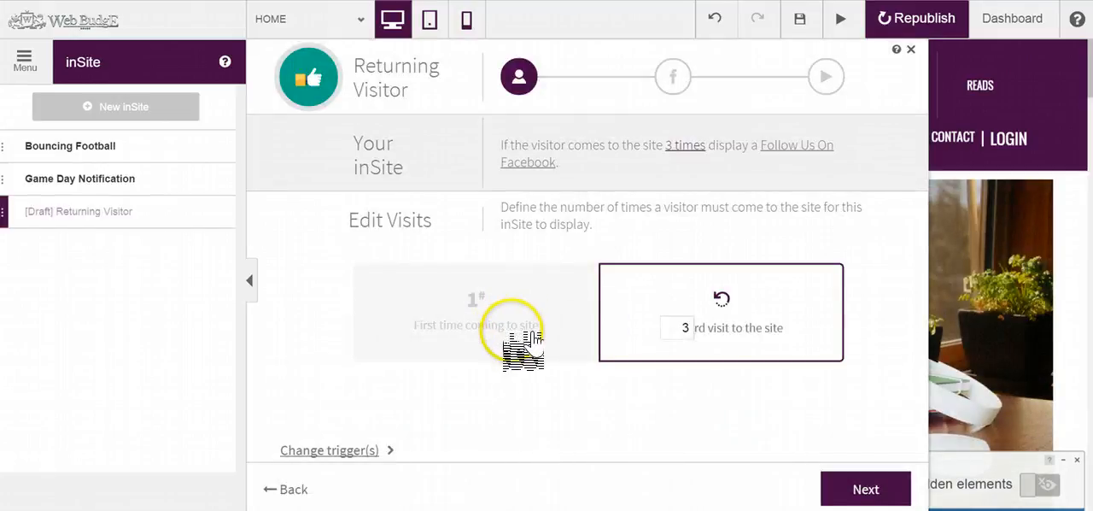
Step: Add the Device trigger to the inSite and set the visit count to 6
{"action": "left_click", "coordinate": [335, 450]}
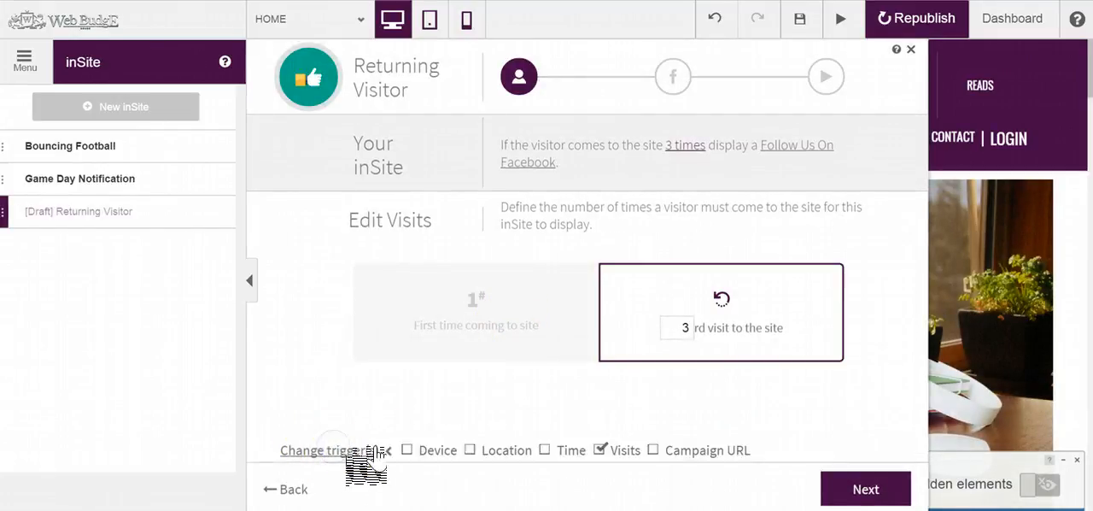
{"action": "left_click", "coordinate": [408, 450]}
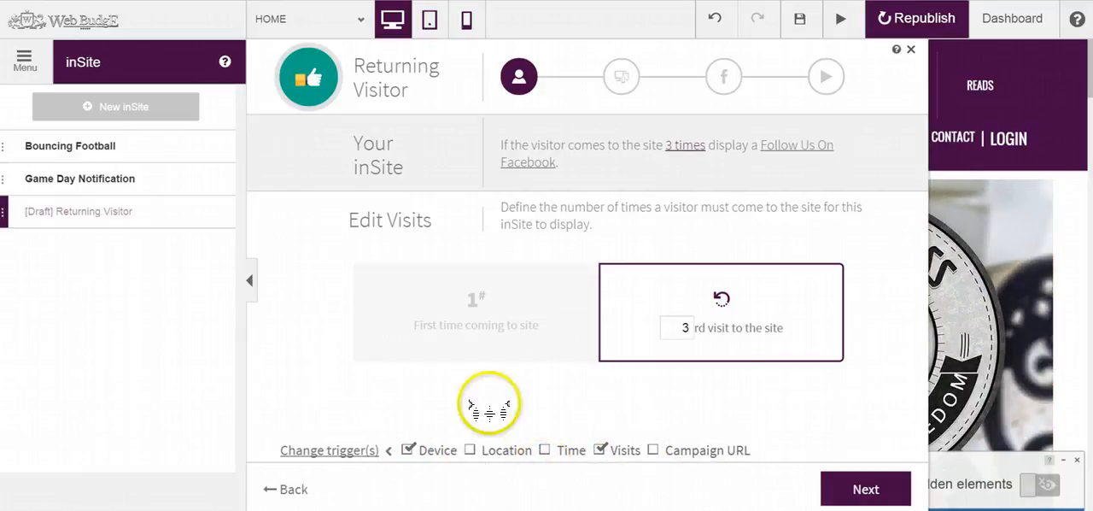
{"action": "double_click", "coordinate": [687, 327]}
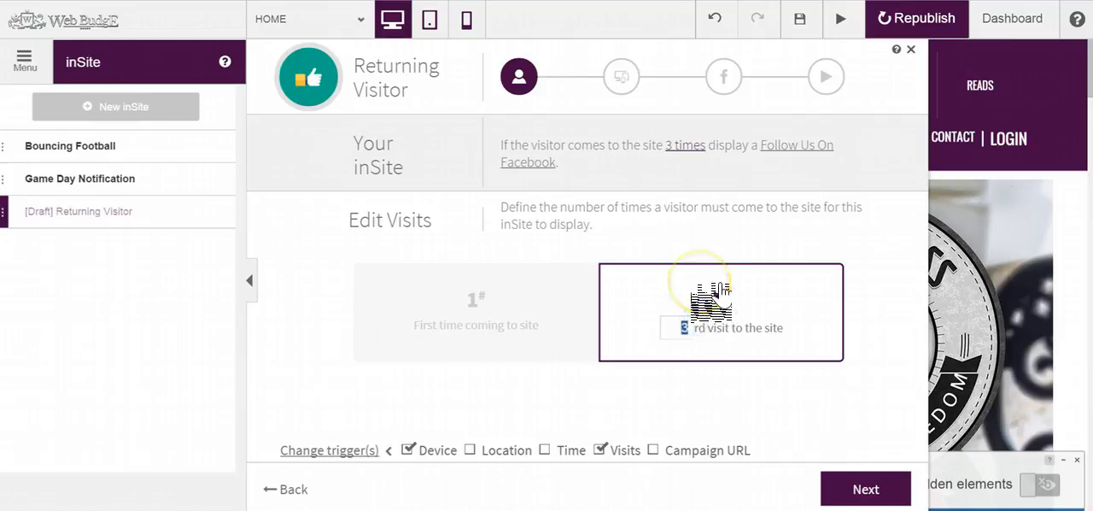
{"action": "type", "text": "6"}
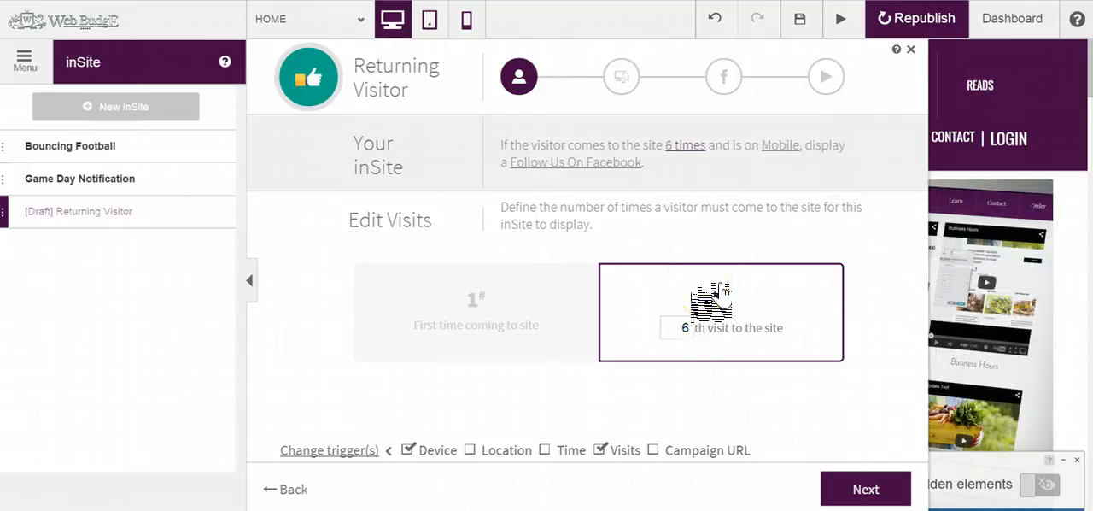
Step: Switch the visit condition to first time coming to site and limit the inSite to desktop and mobile
{"action": "left_click", "coordinate": [488, 343]}
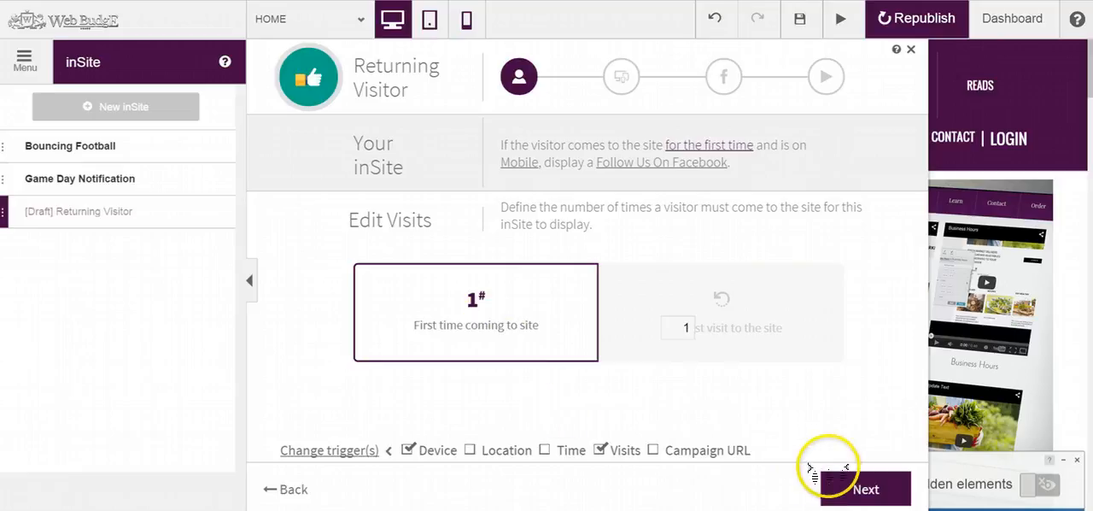
{"action": "left_click", "coordinate": [864, 488]}
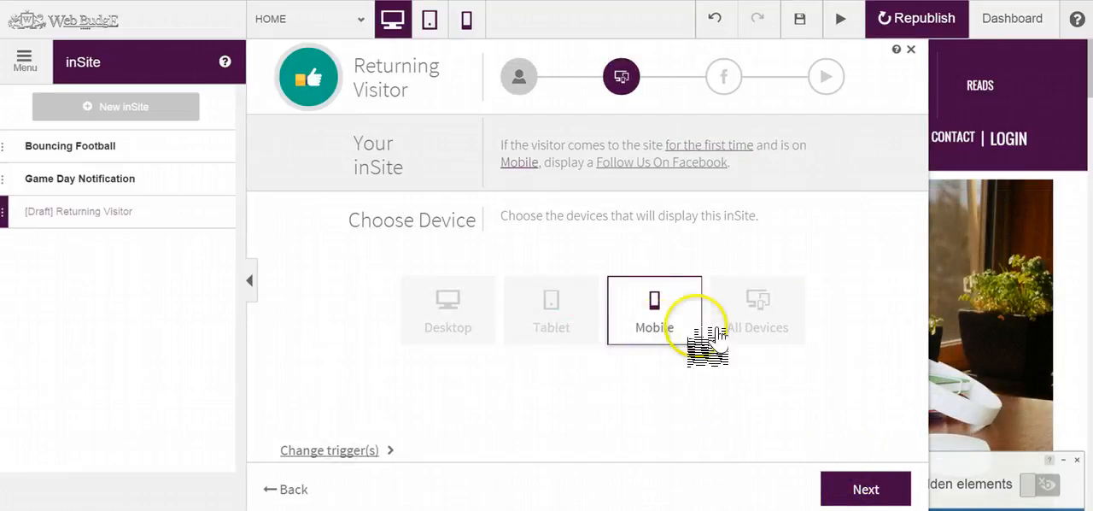
{"action": "left_click", "coordinate": [756, 319]}
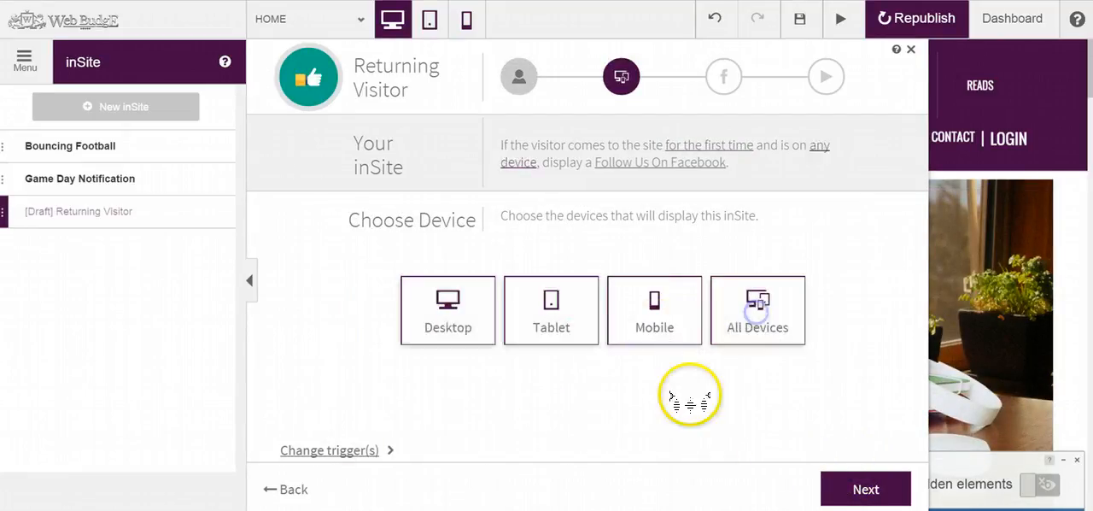
{"action": "left_click", "coordinate": [564, 323]}
{"action": "left_click", "coordinate": [468, 341]}
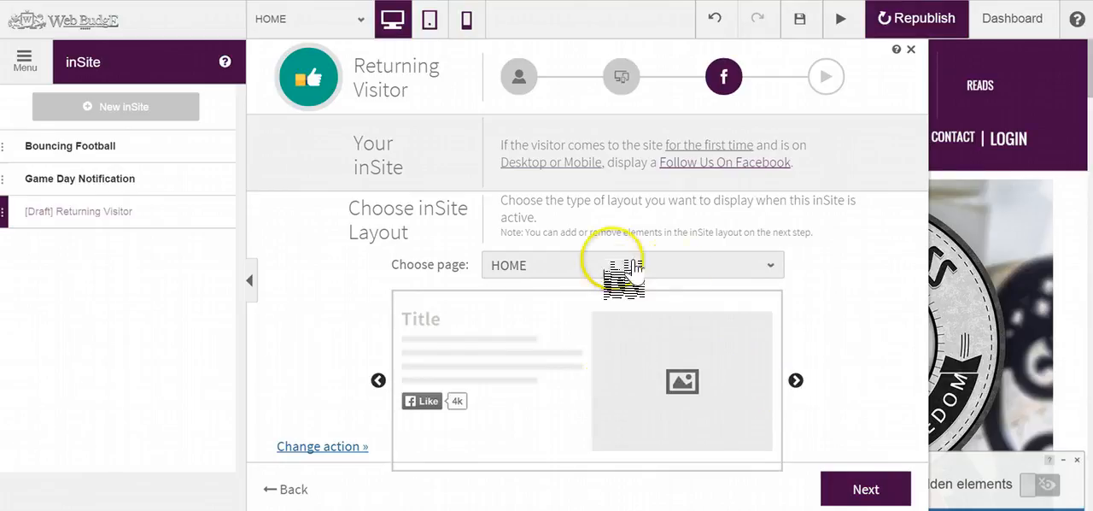
Step: Check the page and layout options, keep HOME with the image beside the text, and continue to layout editing
{"action": "left_click", "coordinate": [675, 272]}
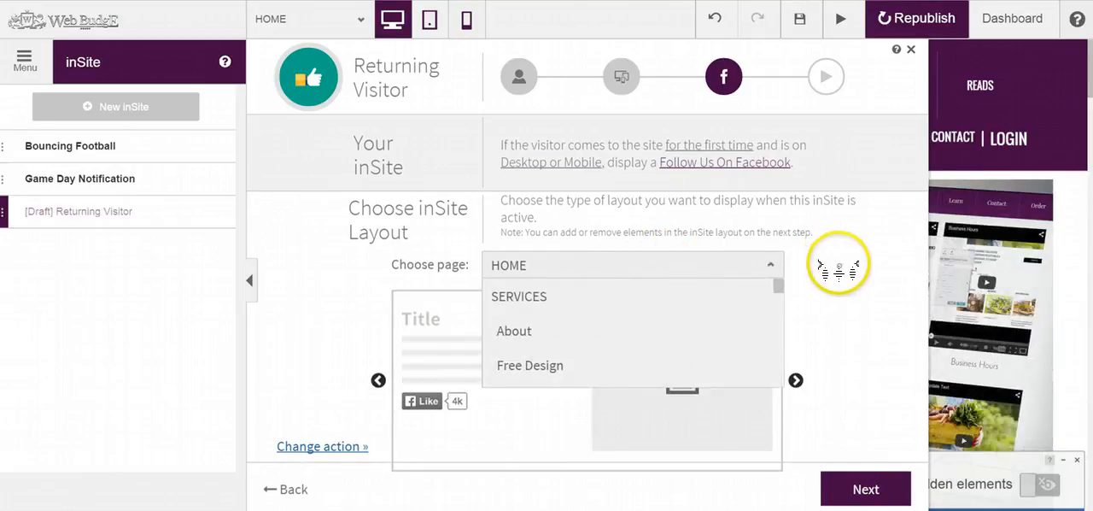
{"action": "left_click", "coordinate": [840, 294]}
{"action": "left_click", "coordinate": [795, 380]}
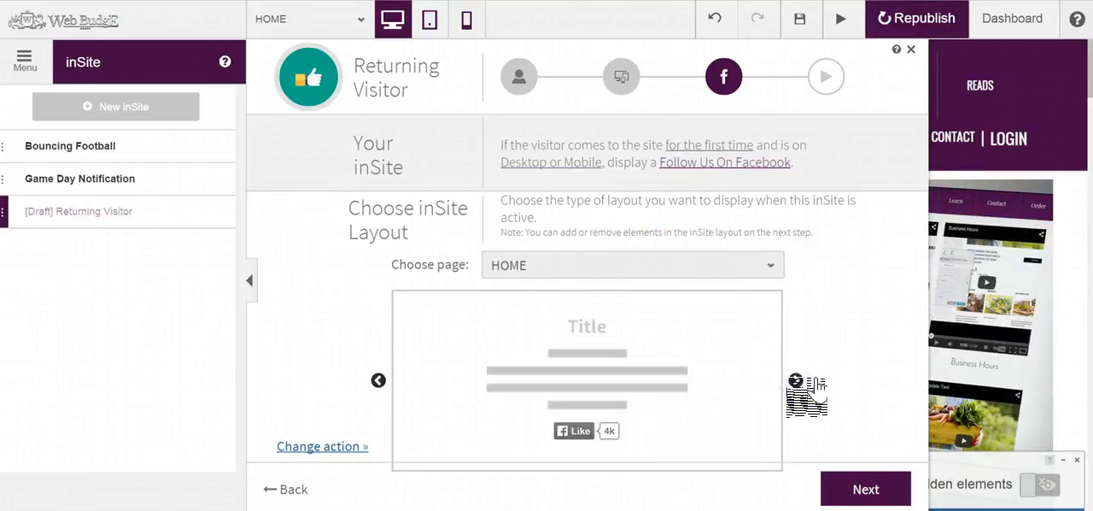
{"action": "left_click", "coordinate": [795, 380]}
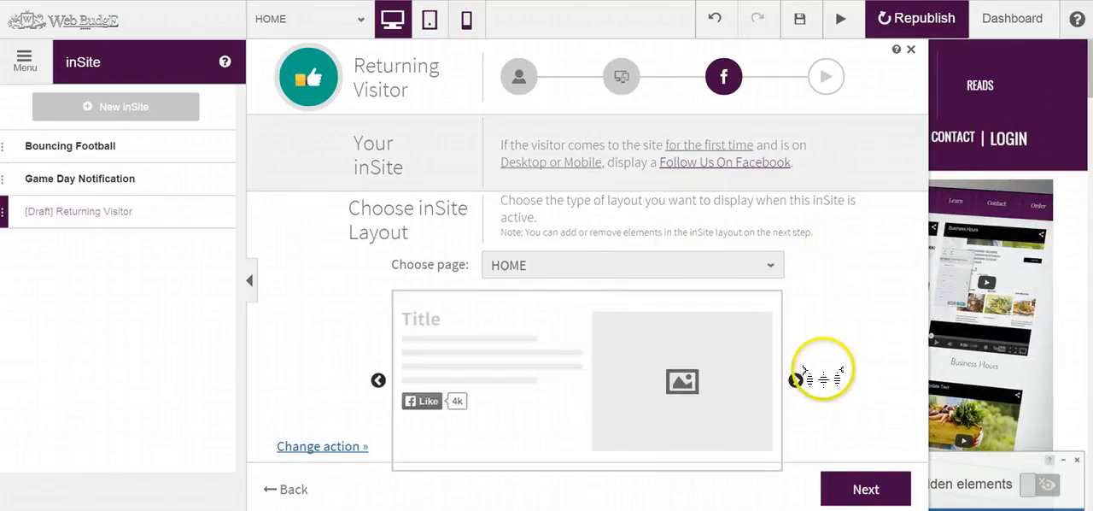
{"action": "left_click", "coordinate": [867, 486]}
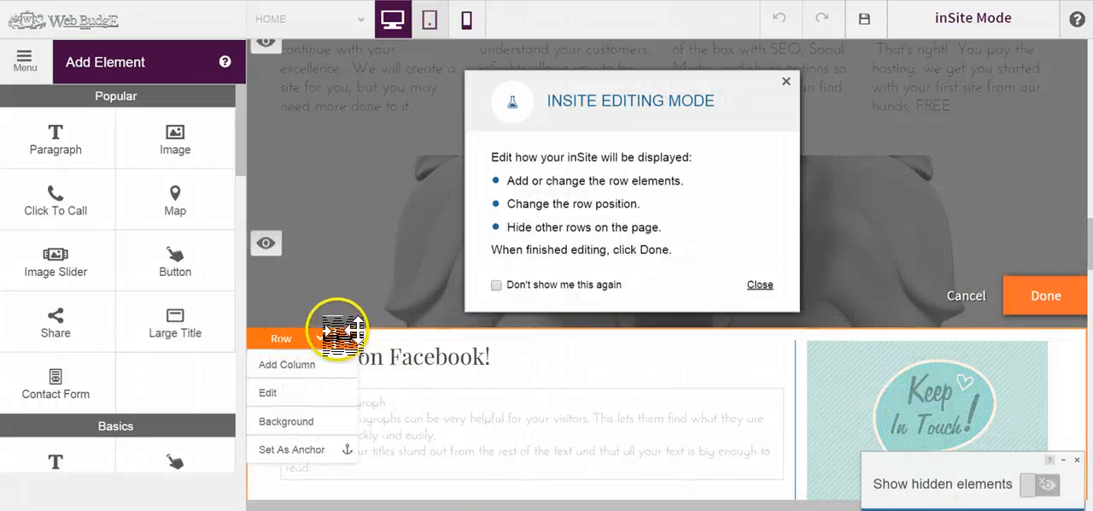
Step: Move the Facebook row directly below the site header and add an image element under its title
{"action": "left_click_drag", "start_coordinate": [334, 325], "coordinate": [396, 180]}
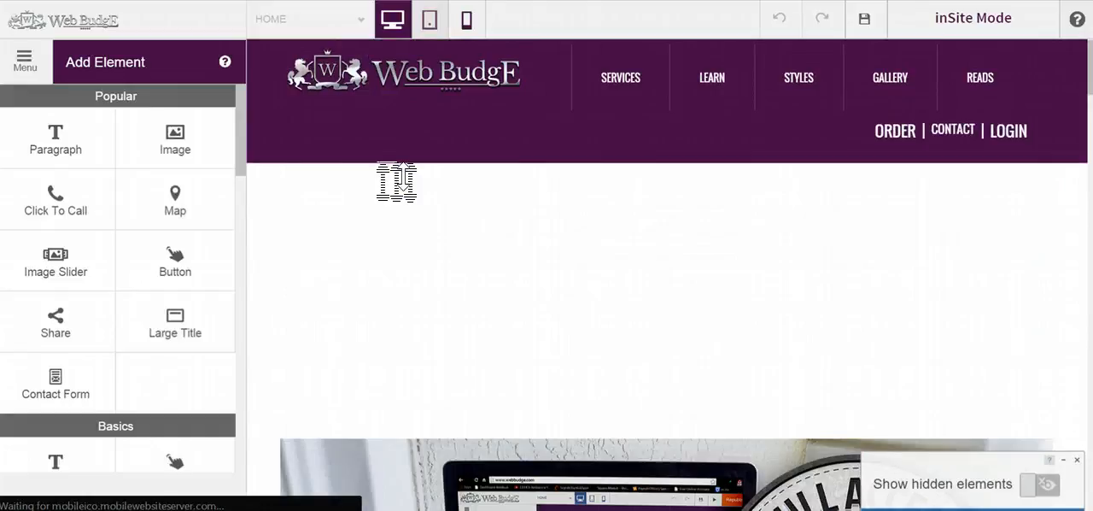
{"action": "left_click", "coordinate": [405, 175]}
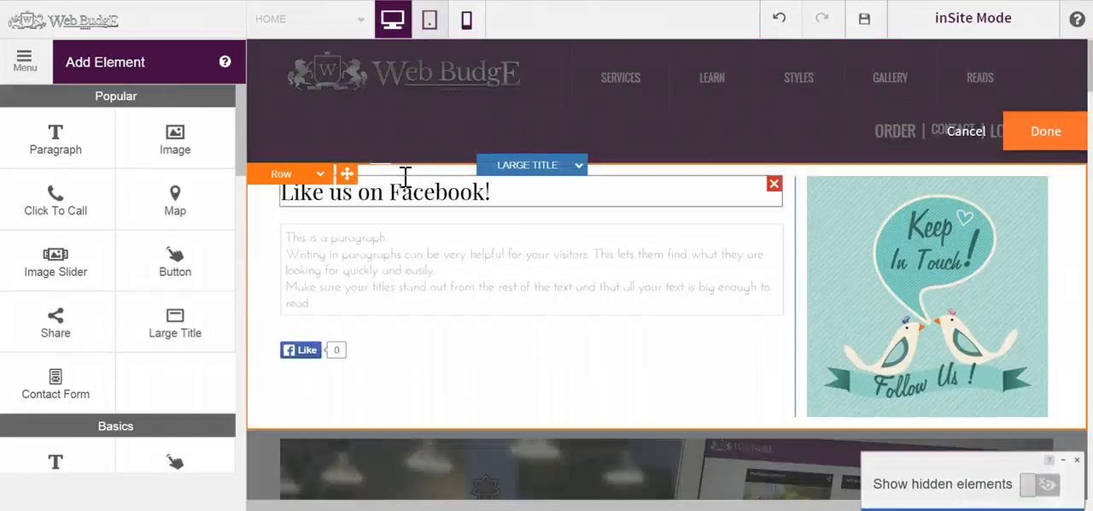
{"action": "left_click", "coordinate": [172, 149]}
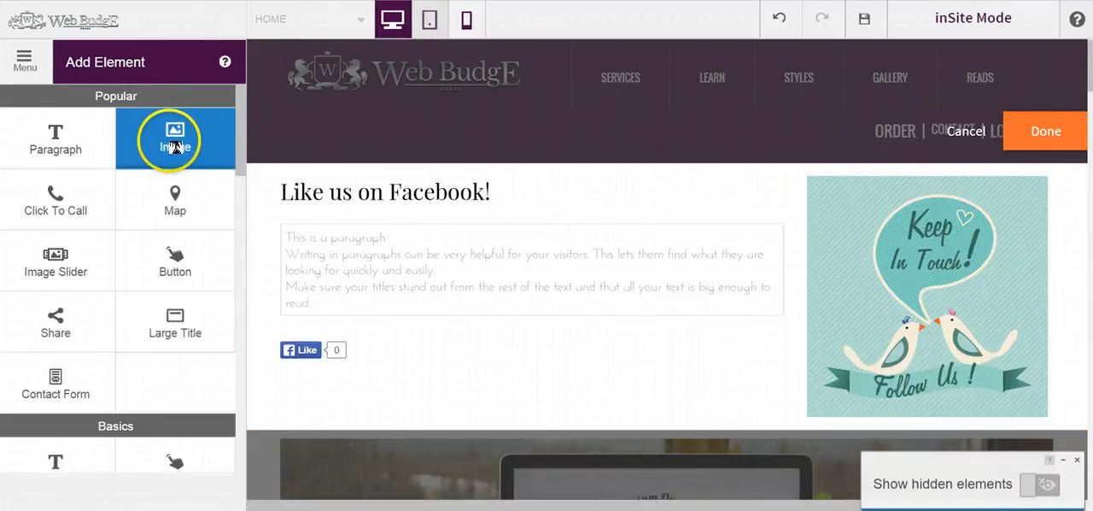
{"action": "left_click_drag", "start_coordinate": [177, 150], "coordinate": [271, 210]}
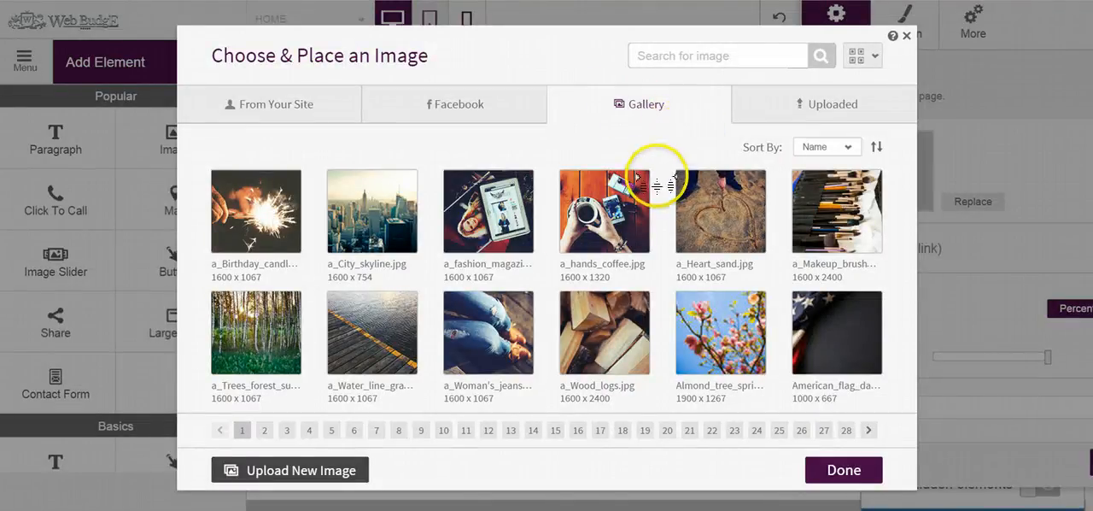
Step: Look at the image sources for the new element and leave its placeholder without a picture
{"action": "mouse_move", "coordinate": [654, 214]}
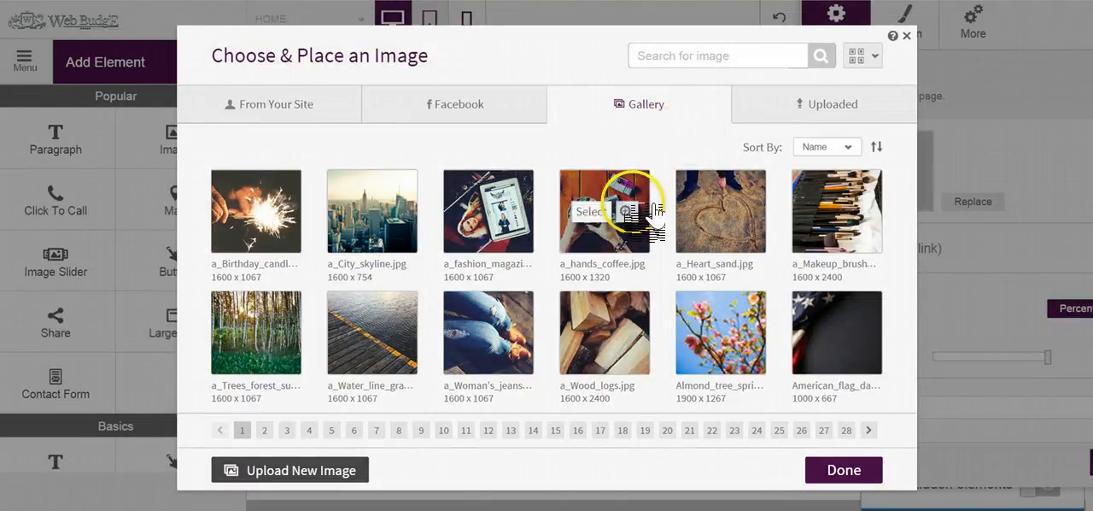
{"action": "left_click", "coordinate": [838, 102]}
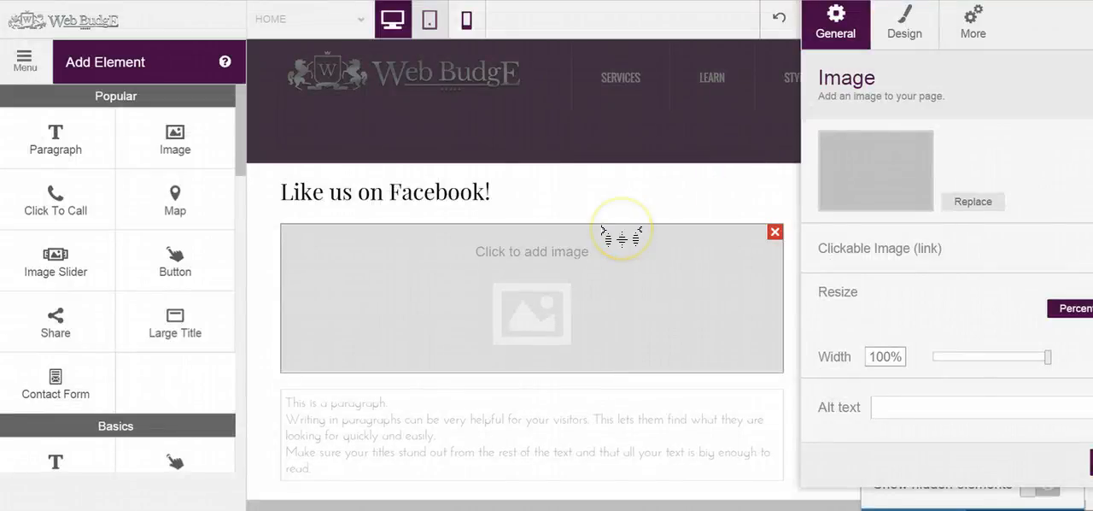
{"action": "left_click_drag", "start_coordinate": [1025, 33], "coordinate": [770, 77]}
{"action": "left_click", "coordinate": [923, 29]}
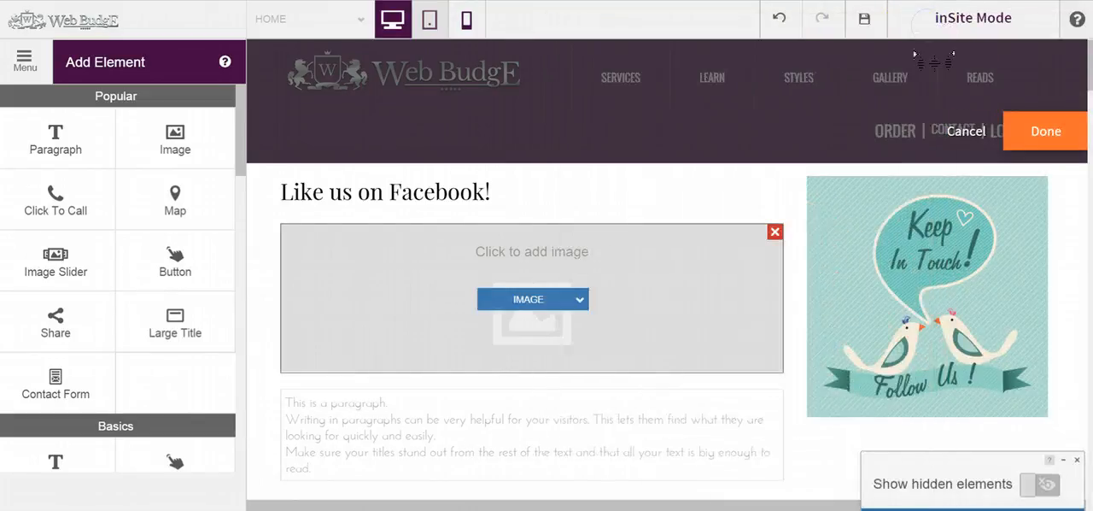
Step: Finish the layout editing and save the inSite under the name Returning Visitor
{"action": "left_click", "coordinate": [1045, 131]}
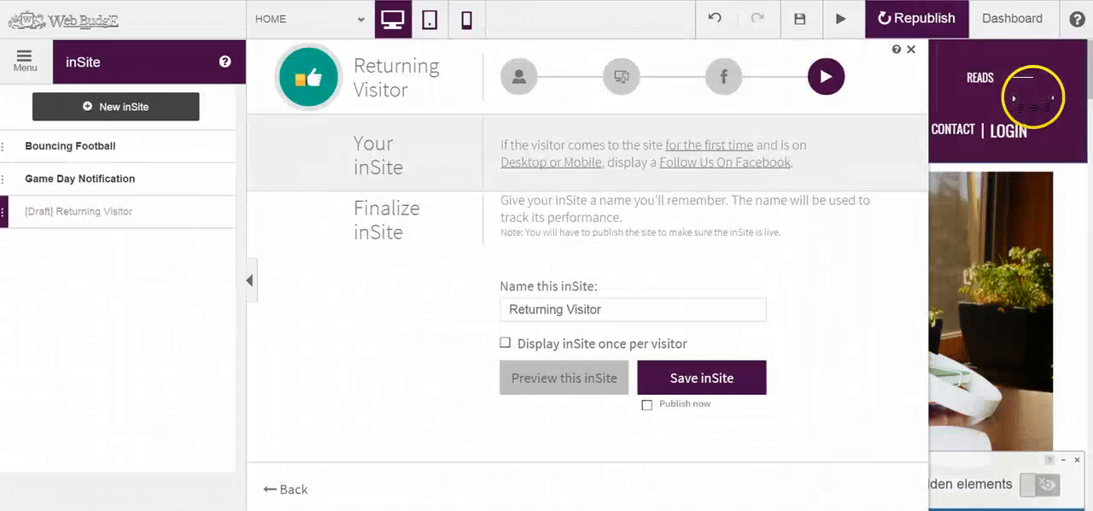
{"action": "left_click", "coordinate": [622, 304]}
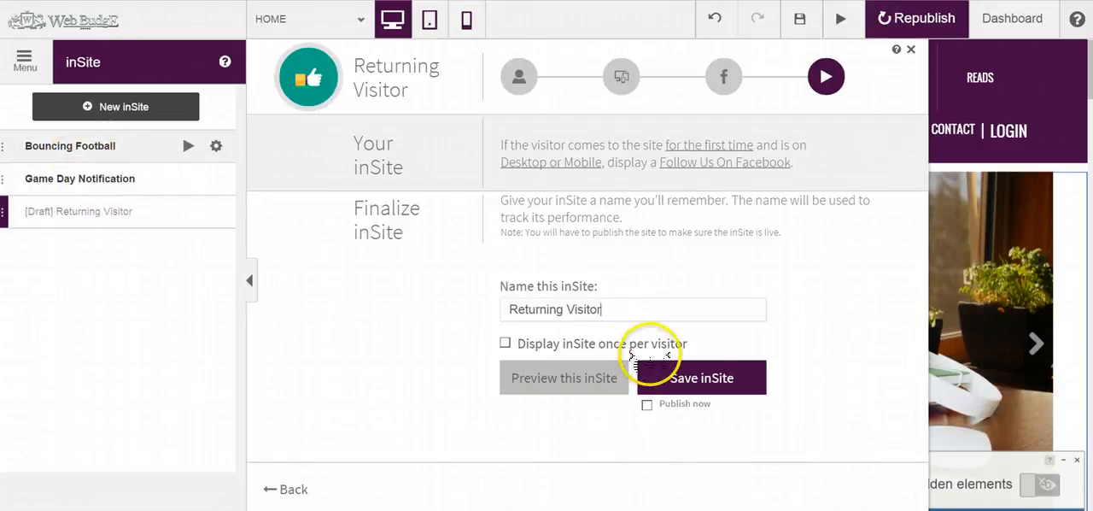
{"action": "left_click", "coordinate": [688, 375]}
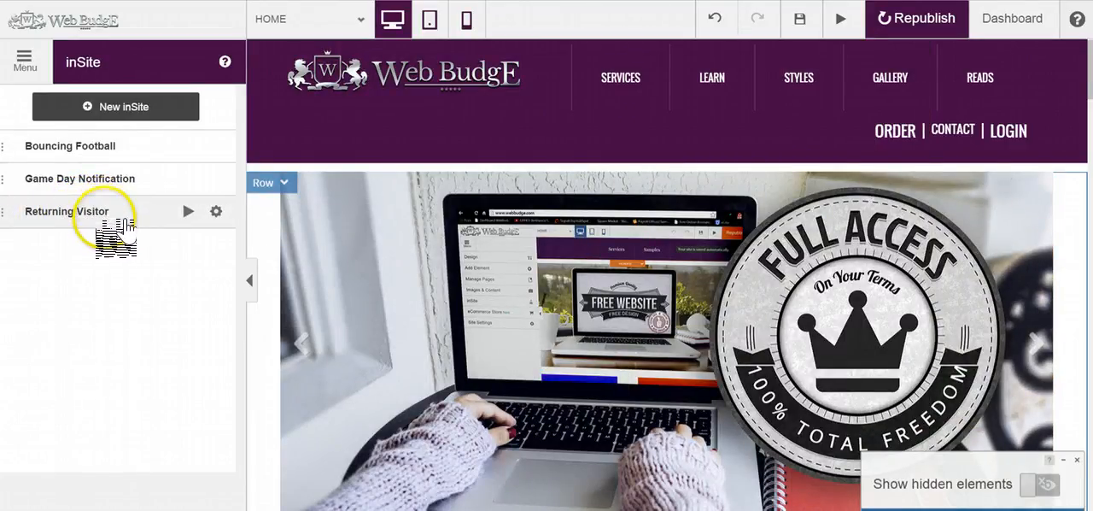
Step: View the templates offered for another new inSite, then close the chooser
{"action": "left_click", "coordinate": [138, 110]}
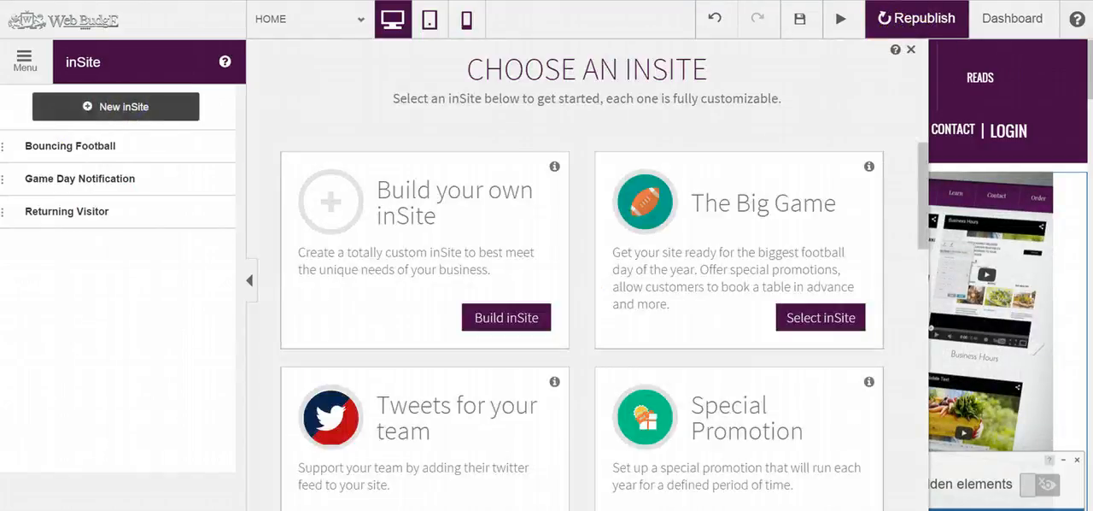
{"action": "left_click", "coordinate": [909, 52]}
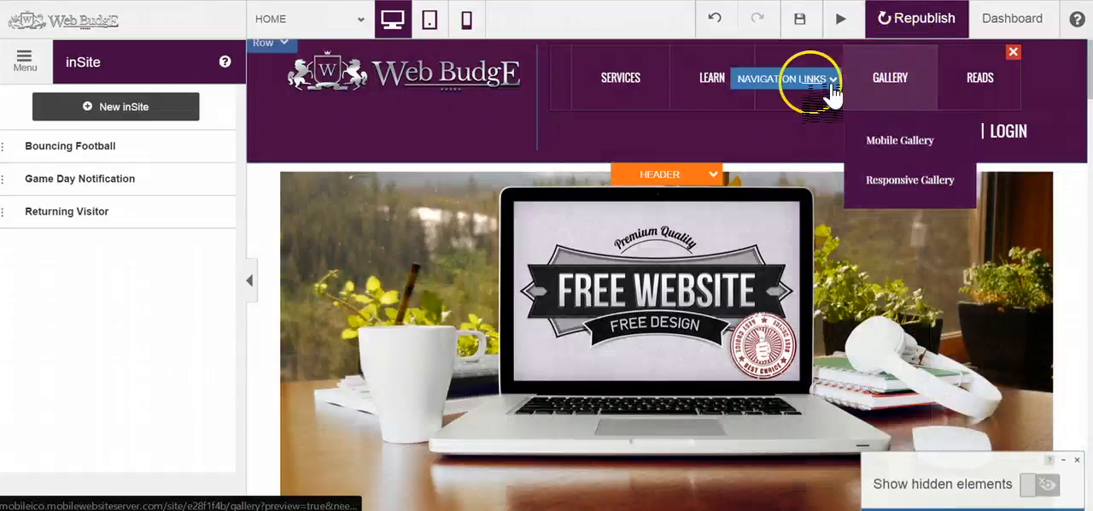
{"action": "mouse_move", "coordinate": [707, 109]}
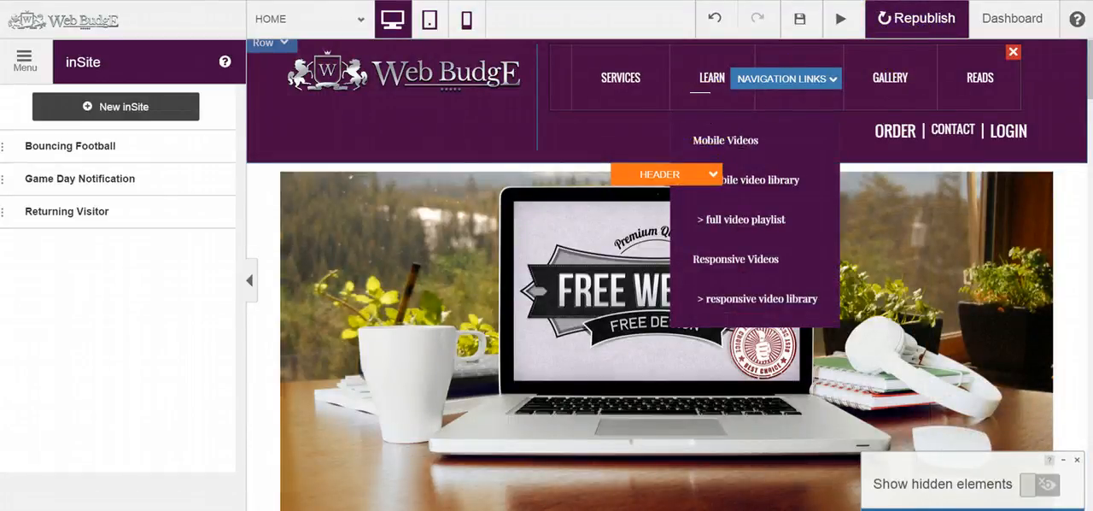
Step: Delete the Returning Visitor inSite from the inSite list
{"action": "left_click", "coordinate": [216, 211]}
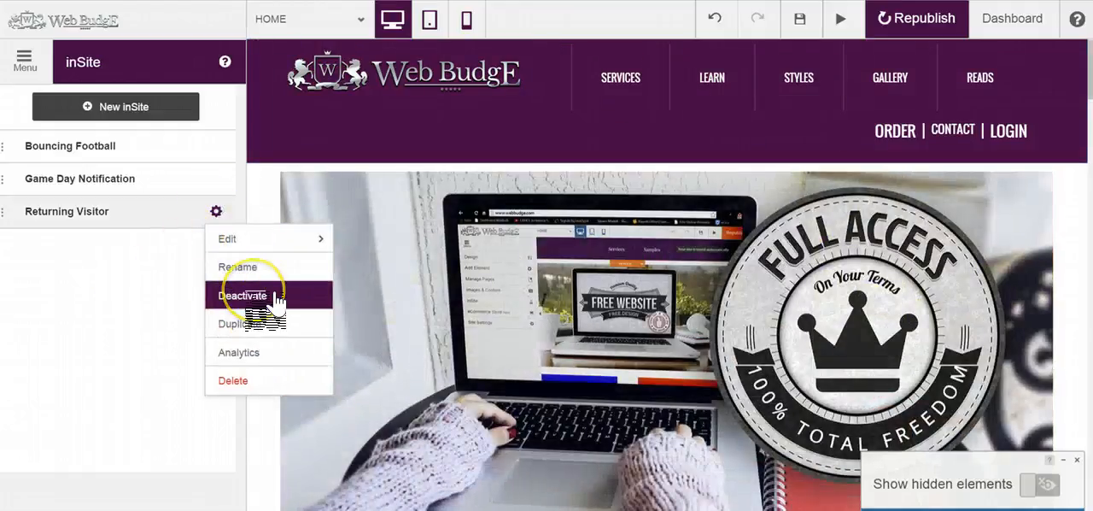
{"action": "left_click", "coordinate": [241, 381]}
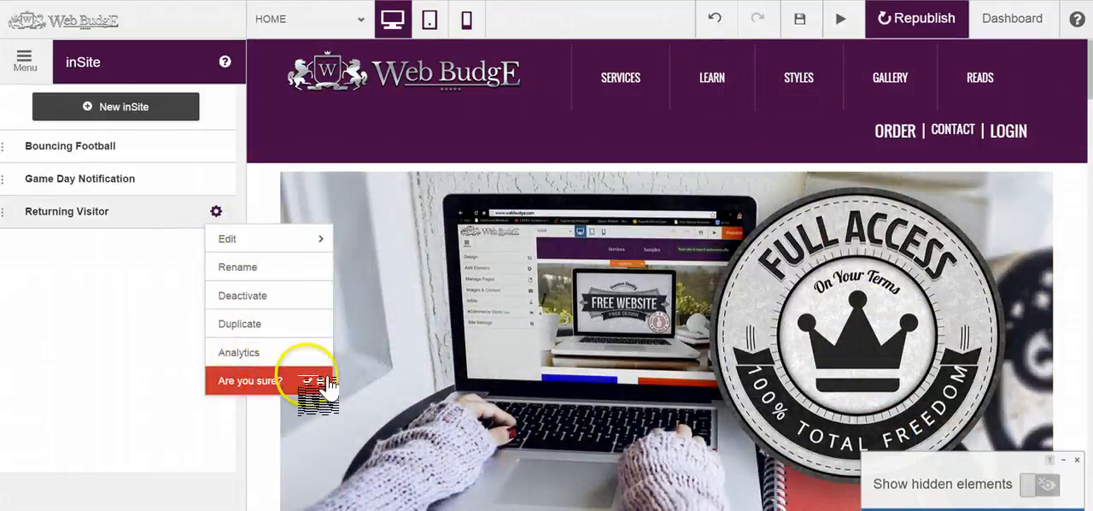